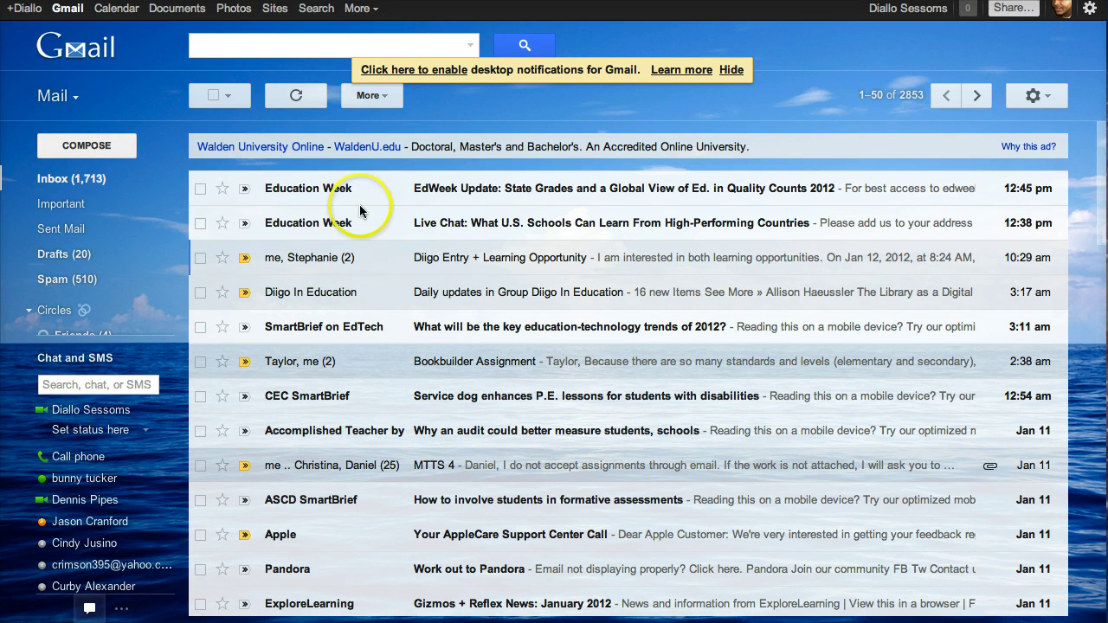
- Go via More > Even more and the Specialized Search listing to Google Custom Search
{"action": "left_click", "coordinate": [375, 12]}
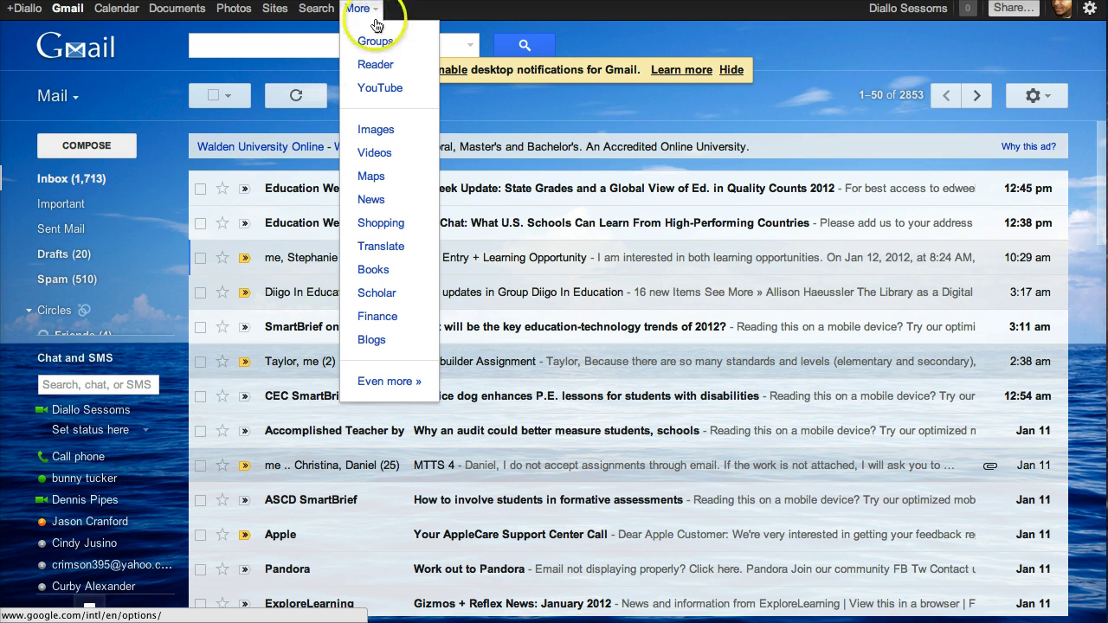
{"action": "left_click", "coordinate": [400, 391]}
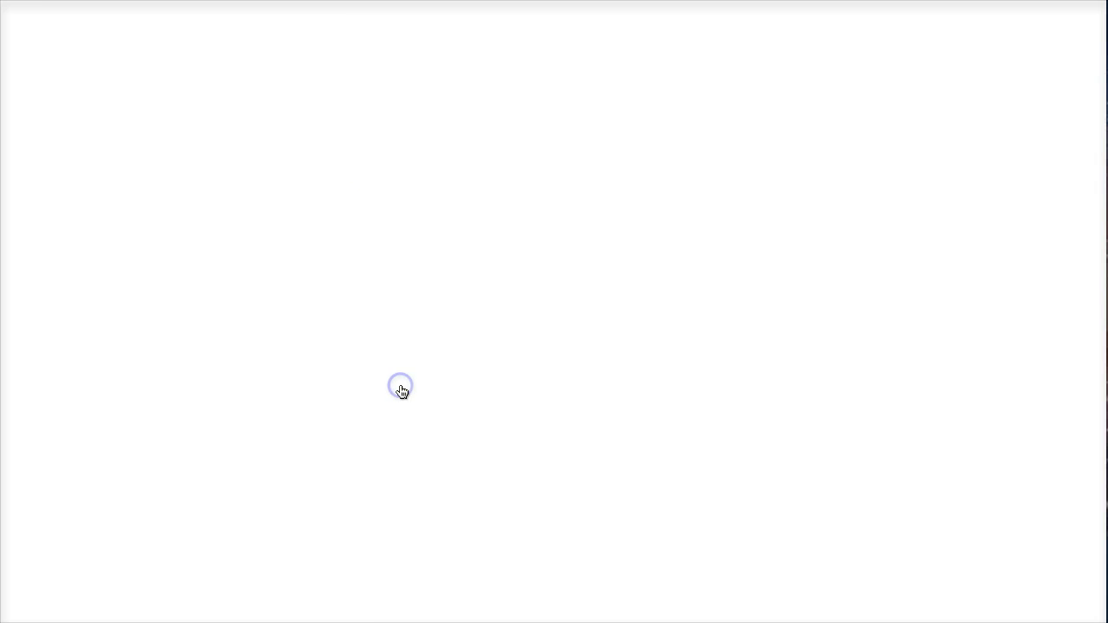
{"action": "scroll", "coordinate": [402, 392], "scroll_direction": "down", "scroll_amount": 2}
{"action": "scroll", "coordinate": [402, 392], "scroll_direction": "down", "scroll_amount": 5}
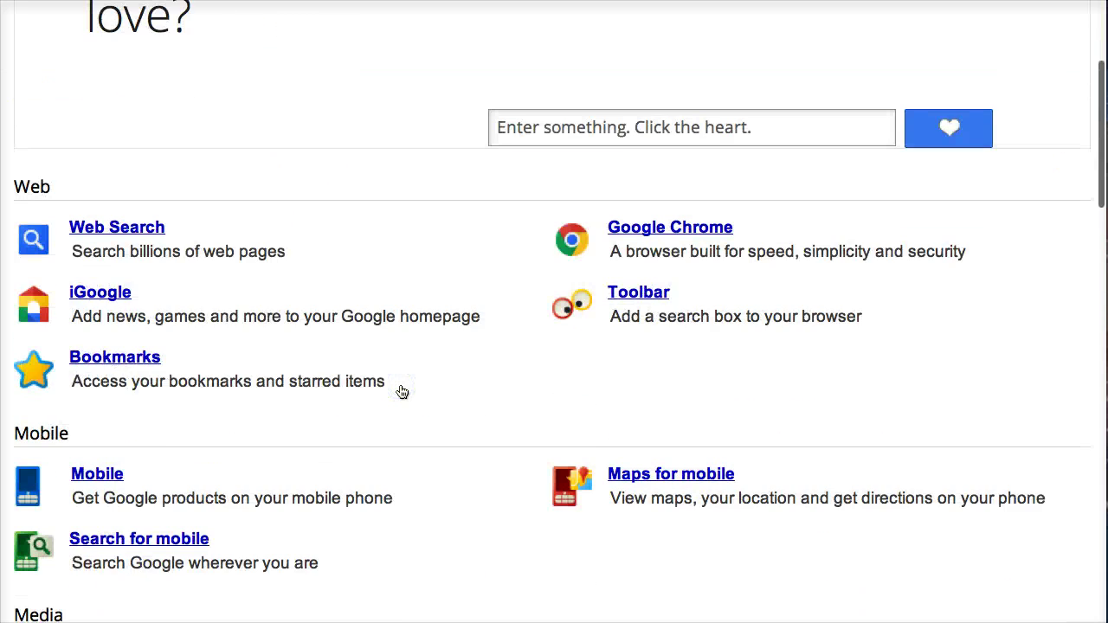
{"action": "scroll", "coordinate": [401, 392], "scroll_direction": "down", "scroll_amount": 12}
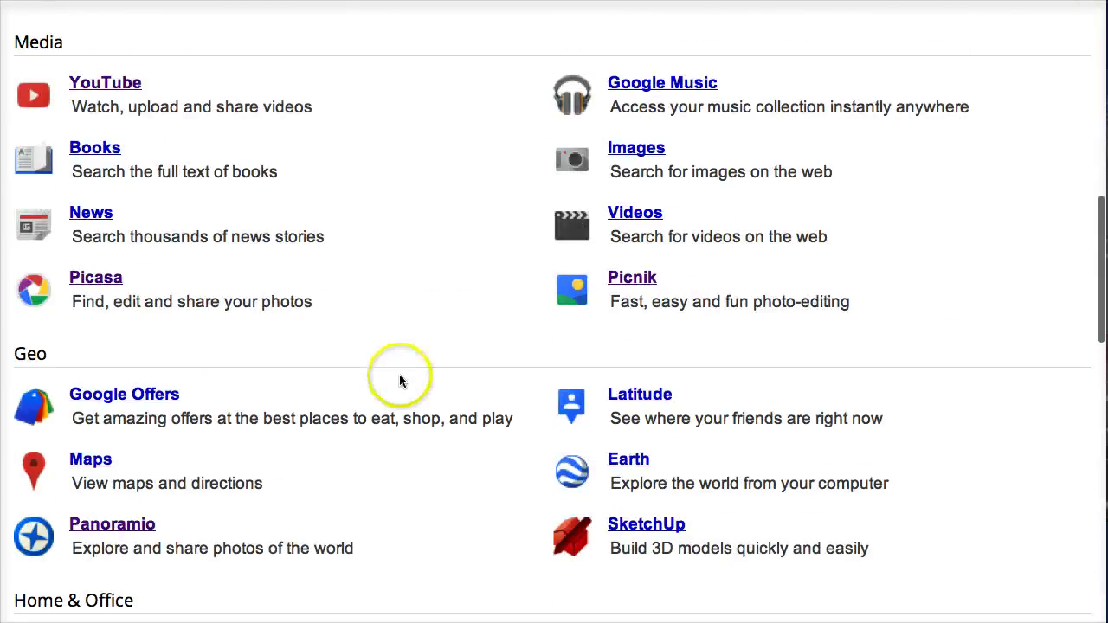
{"action": "scroll", "coordinate": [401, 366], "scroll_direction": "down", "scroll_amount": 2}
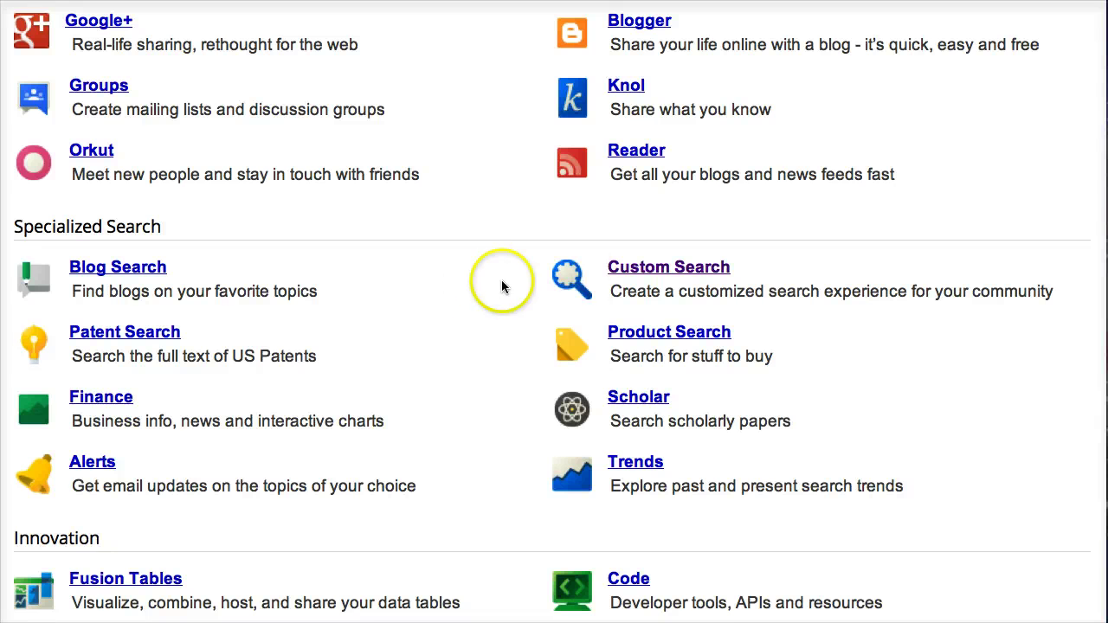
{"action": "left_click", "coordinate": [628, 269]}
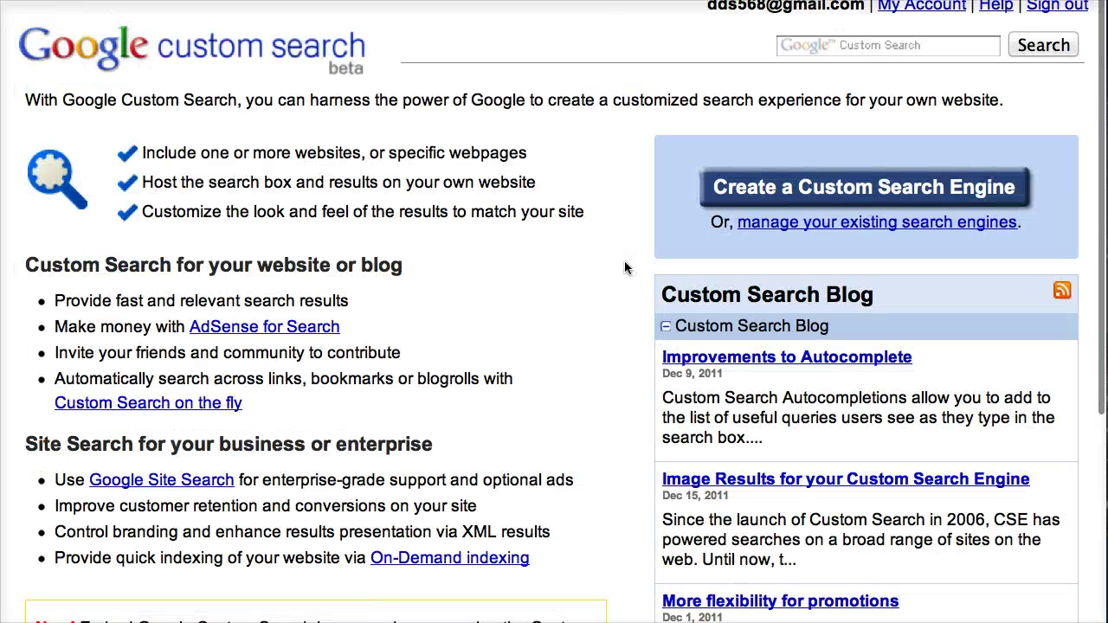
- Open the History engine from My search engines and highlight its searched sites, including teachinghistory.org
{"action": "left_click", "coordinate": [817, 224]}
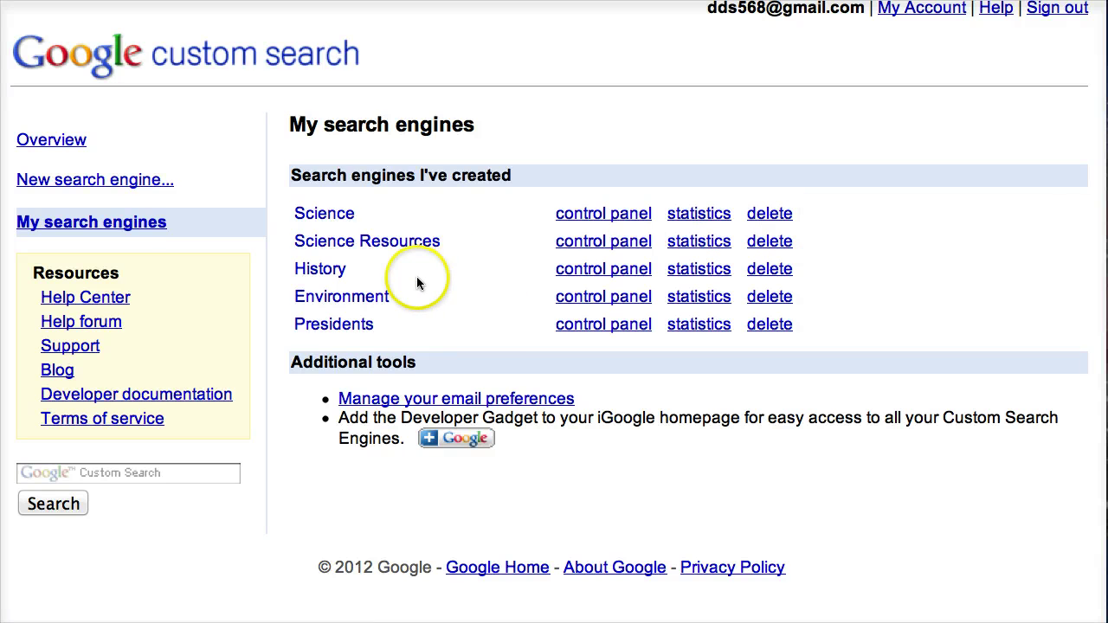
{"action": "left_click", "coordinate": [318, 273]}
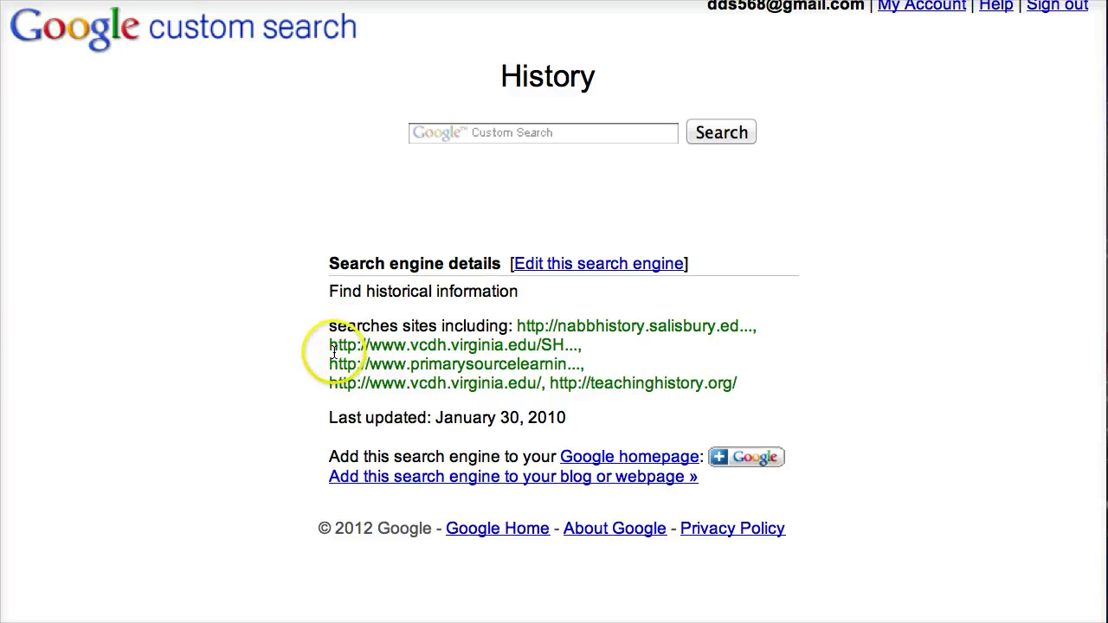
{"action": "left_click_drag", "start_coordinate": [356, 348], "coordinate": [563, 347]}
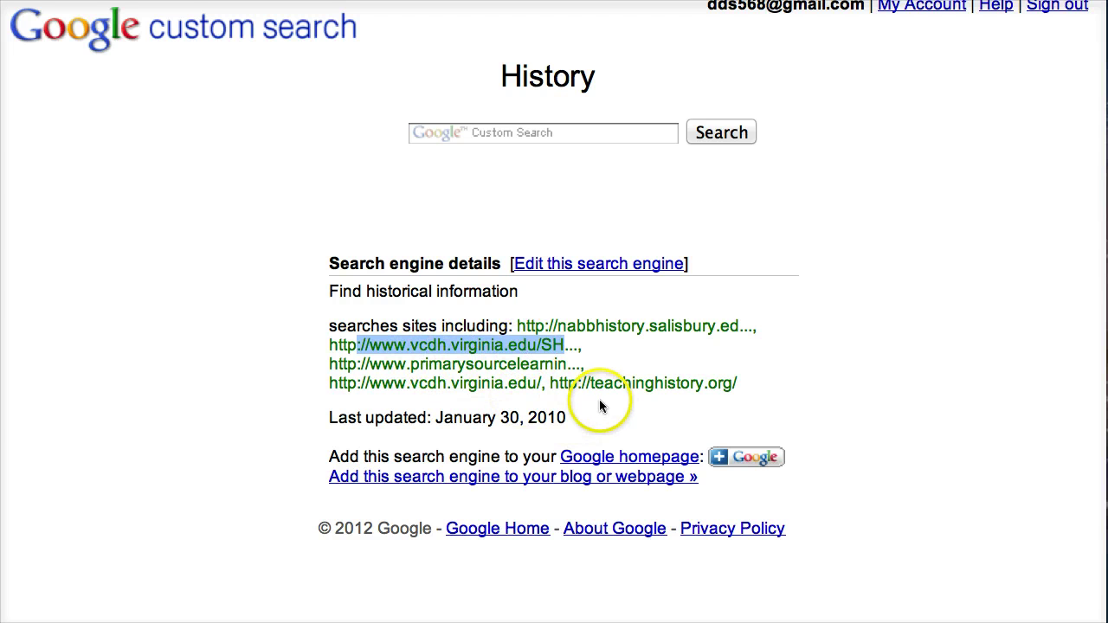
{"action": "left_click_drag", "start_coordinate": [590, 385], "coordinate": [711, 390]}
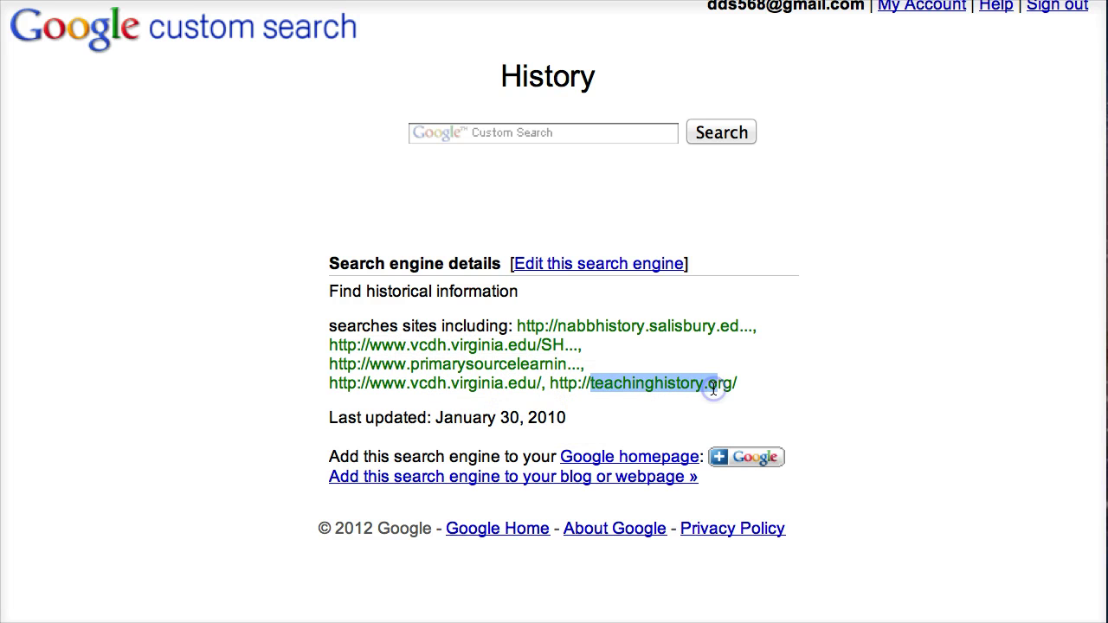
- Search the History engine for 'civil rights'
{"action": "left_click", "coordinate": [550, 132]}
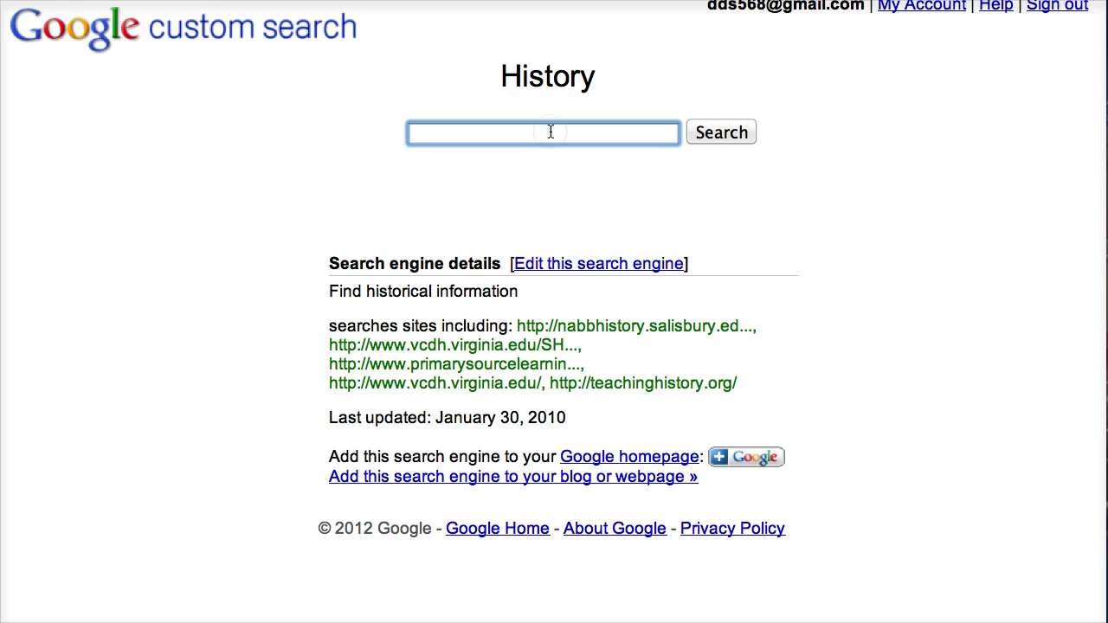
{"action": "type", "text": "ci"}
{"action": "left_click", "coordinate": [546, 156]}
{"action": "left_click", "coordinate": [702, 130]}
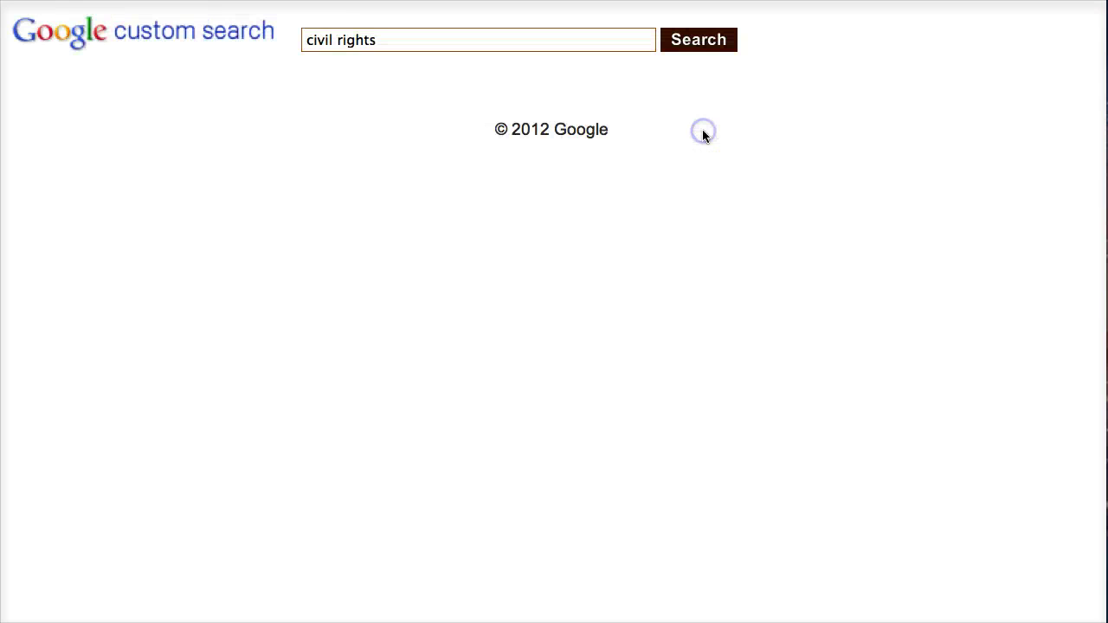
- Browse the results, noting the first comes from teachinghistory.org, then return to My search engines
{"action": "scroll", "coordinate": [356, 374], "scroll_direction": "down", "scroll_amount": 5}
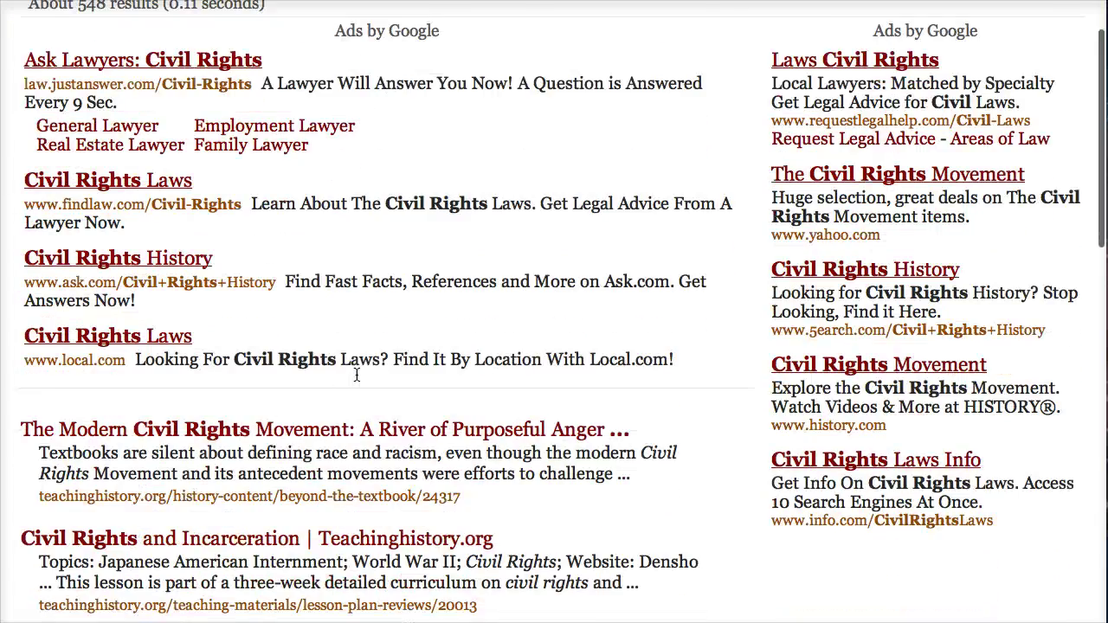
{"action": "scroll", "coordinate": [355, 374], "scroll_direction": "down", "scroll_amount": 5}
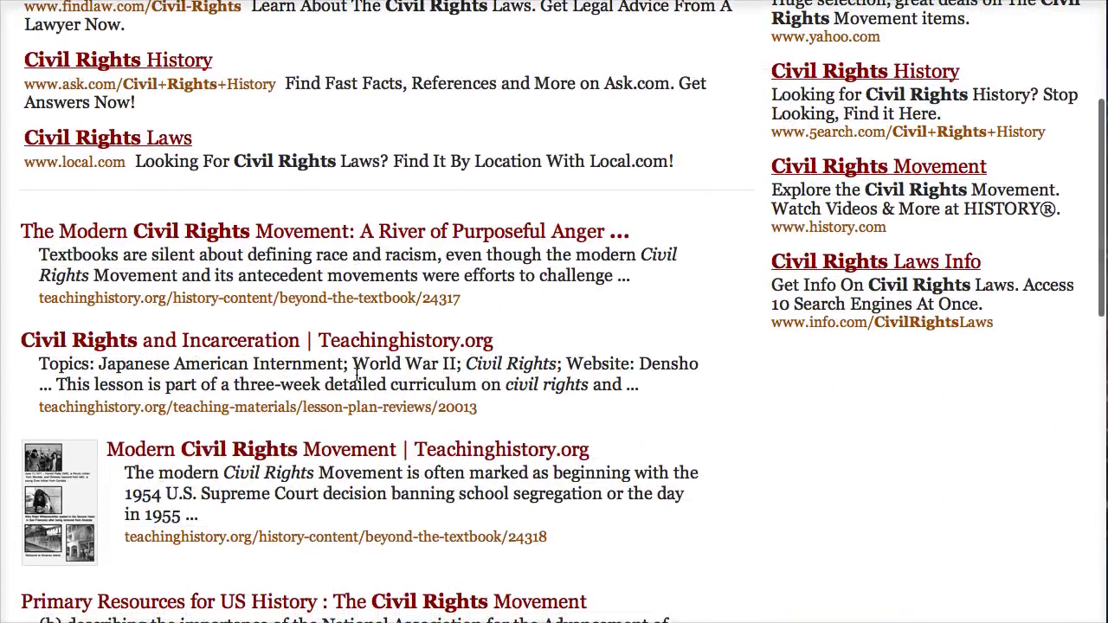
{"action": "scroll", "coordinate": [356, 374], "scroll_direction": "down", "scroll_amount": 3}
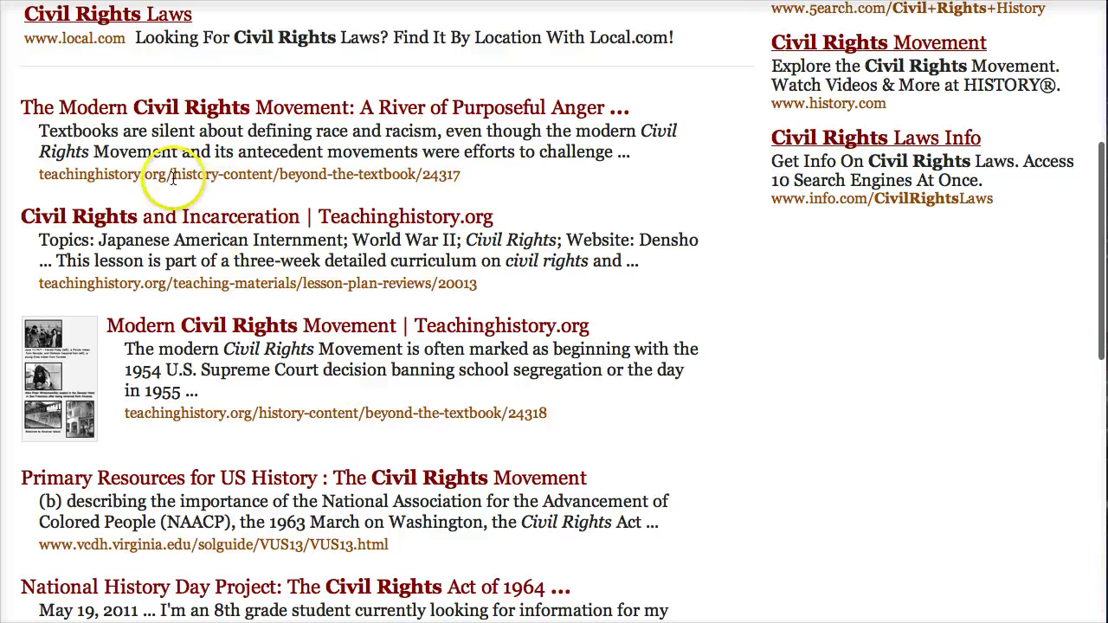
{"action": "left_click_drag", "start_coordinate": [144, 176], "coordinate": [60, 176]}
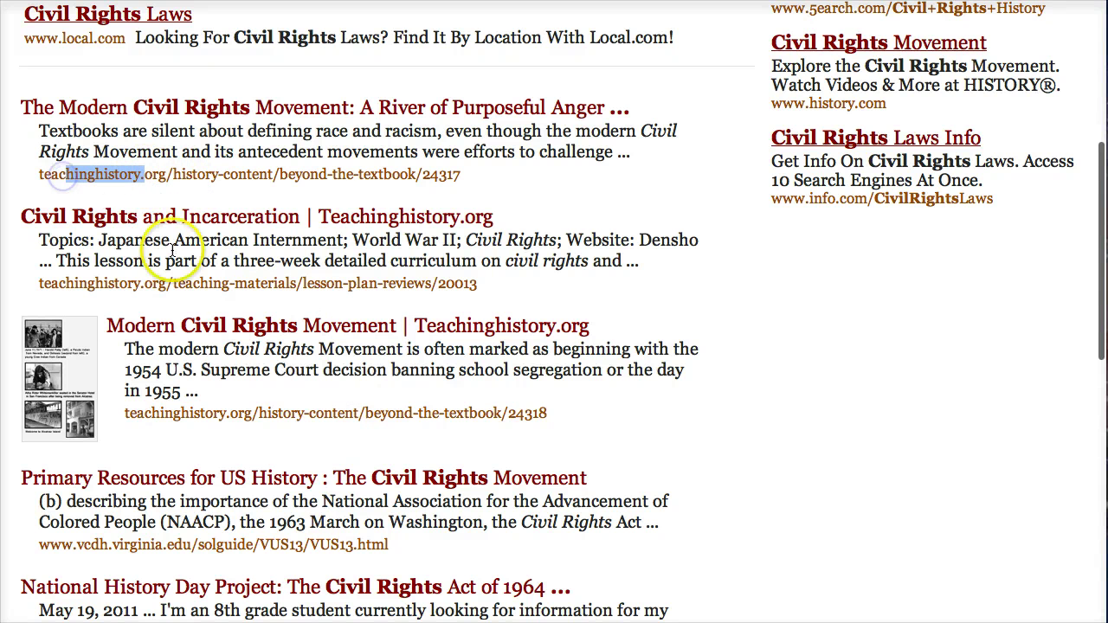
{"action": "scroll", "coordinate": [173, 283], "scroll_direction": "down", "scroll_amount": 8}
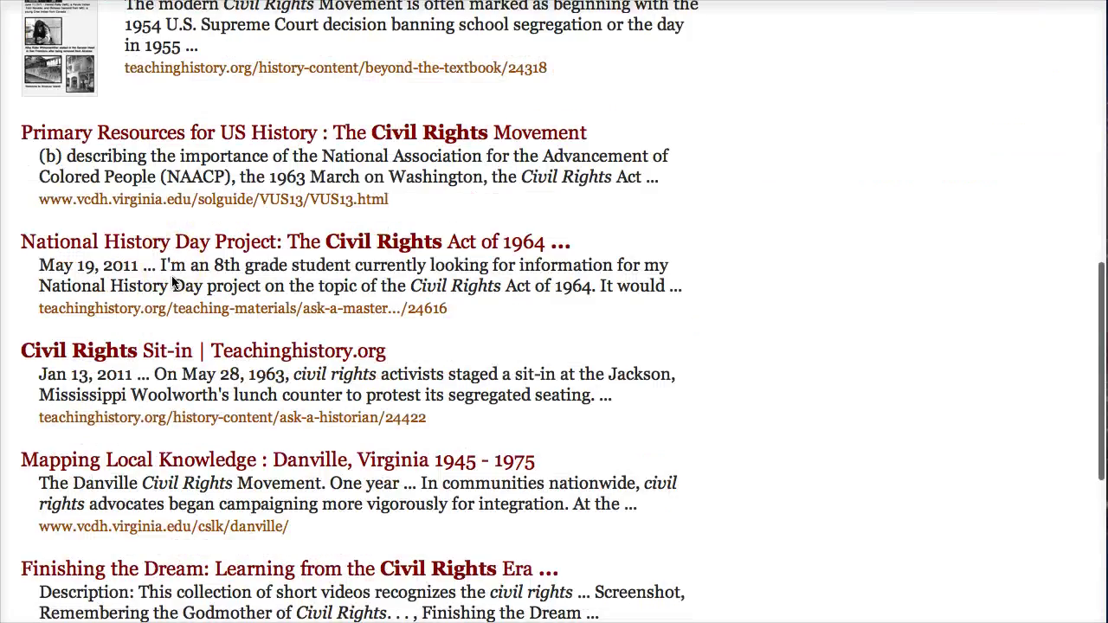
{"action": "scroll", "coordinate": [173, 283], "scroll_direction": "down", "scroll_amount": 3}
{"action": "scroll", "coordinate": [171, 282], "scroll_direction": "down", "scroll_amount": 5}
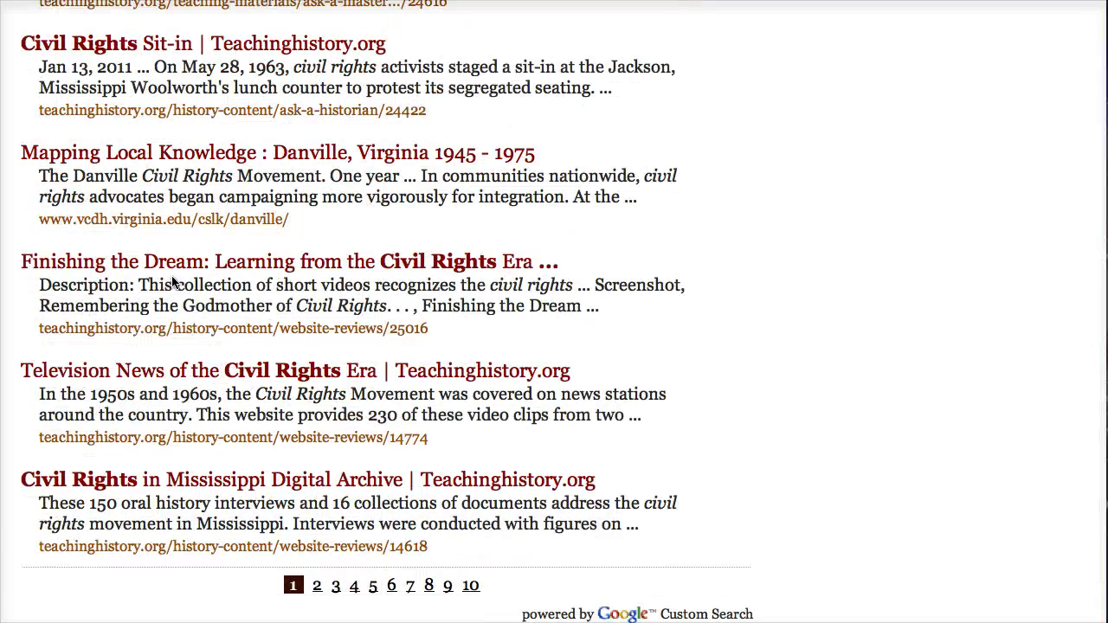
{"action": "scroll", "coordinate": [172, 281], "scroll_direction": "up", "scroll_amount": 20}
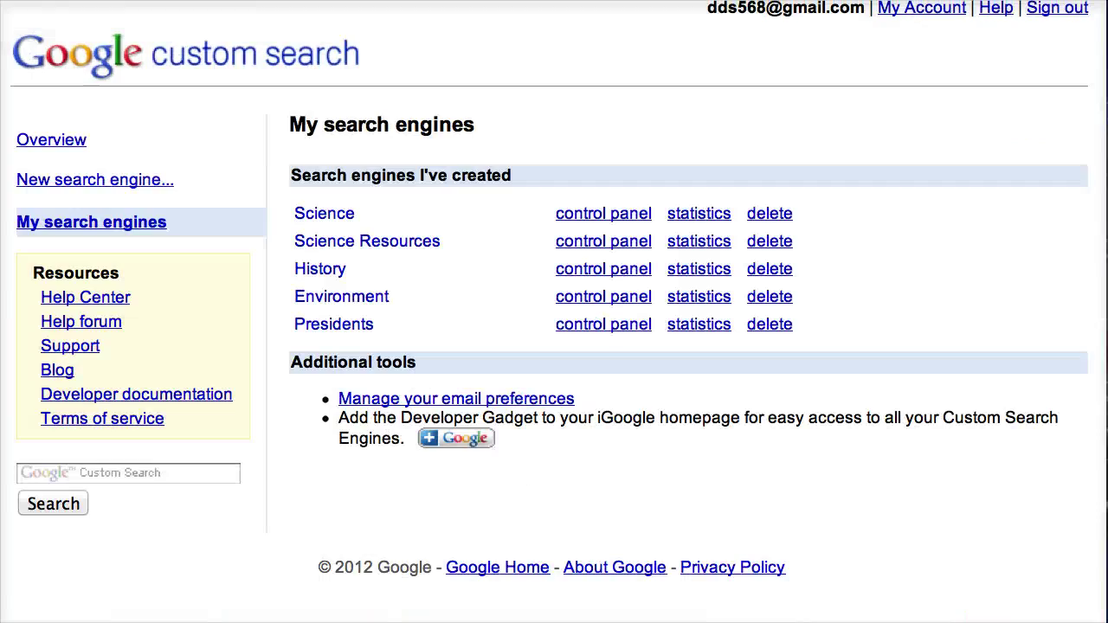
{"action": "left_click", "coordinate": [164, 52]}
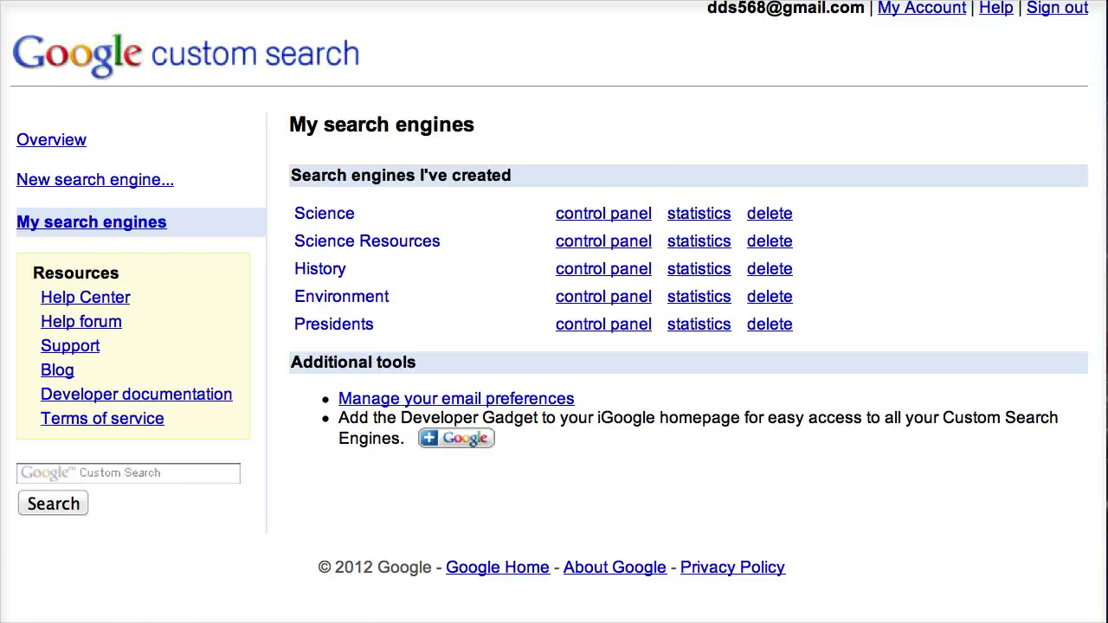
{"action": "left_click", "coordinate": [302, 87]}
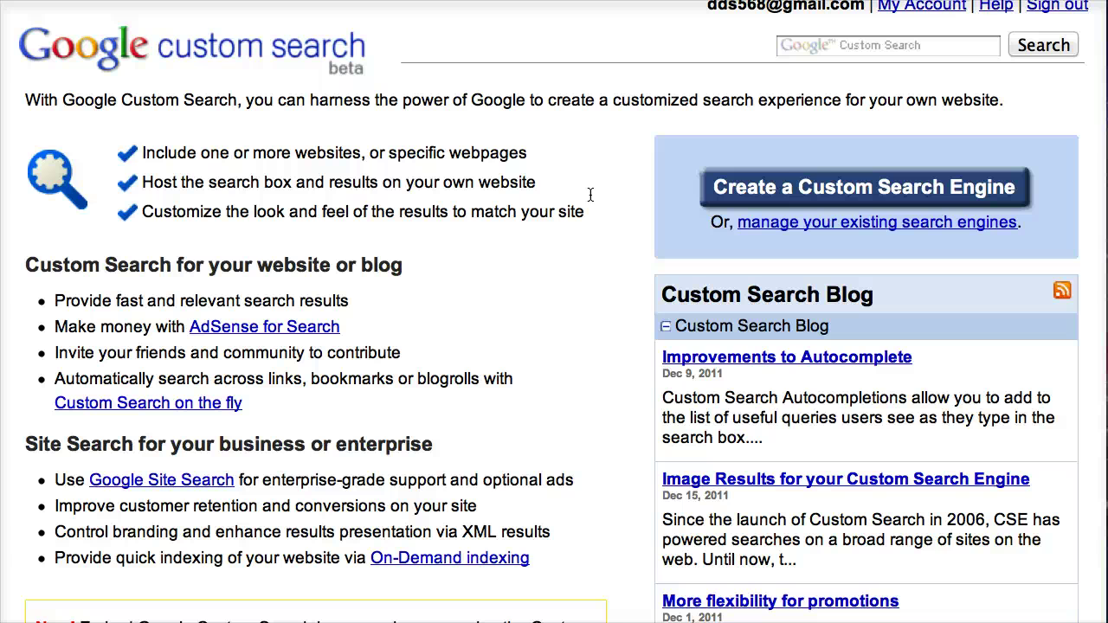
- Start a new custom search engine named 'Name'
{"action": "left_click", "coordinate": [766, 189]}
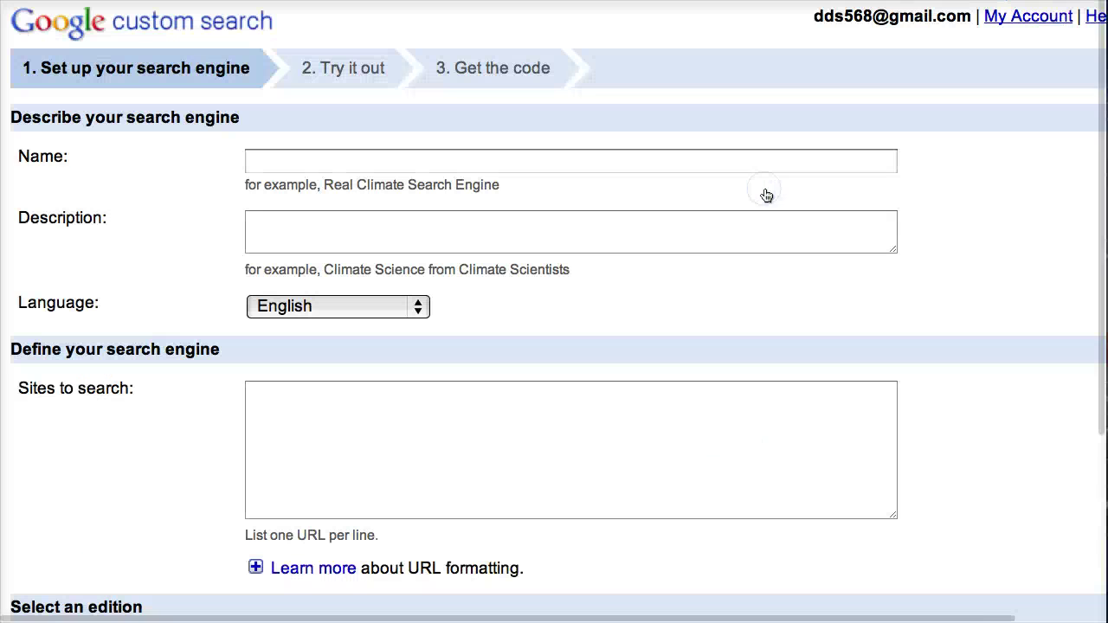
{"action": "left_click", "coordinate": [338, 160]}
{"action": "type", "text": "Name"}
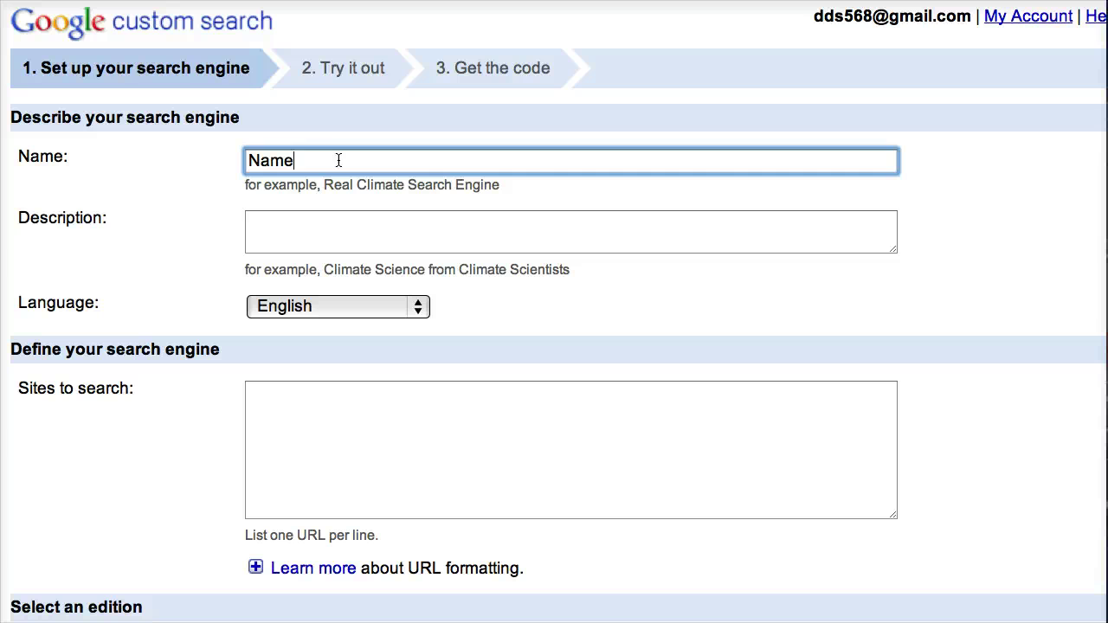
{"action": "left_click", "coordinate": [274, 226]}
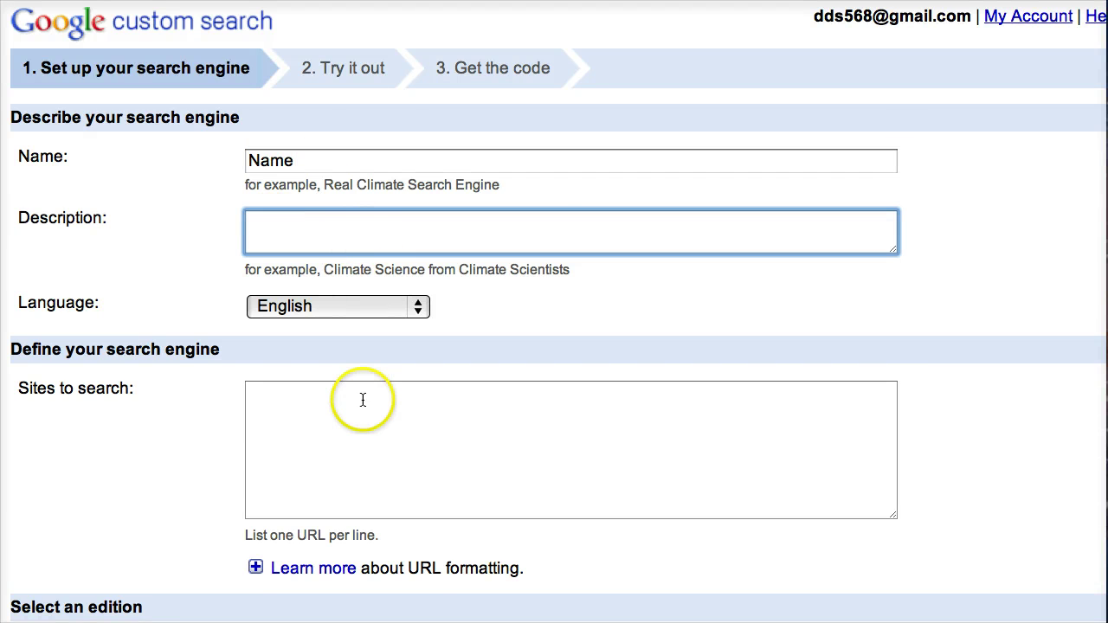
{"action": "scroll", "coordinate": [364, 400], "scroll_direction": "down", "scroll_amount": 2}
{"action": "left_click", "coordinate": [360, 366]}
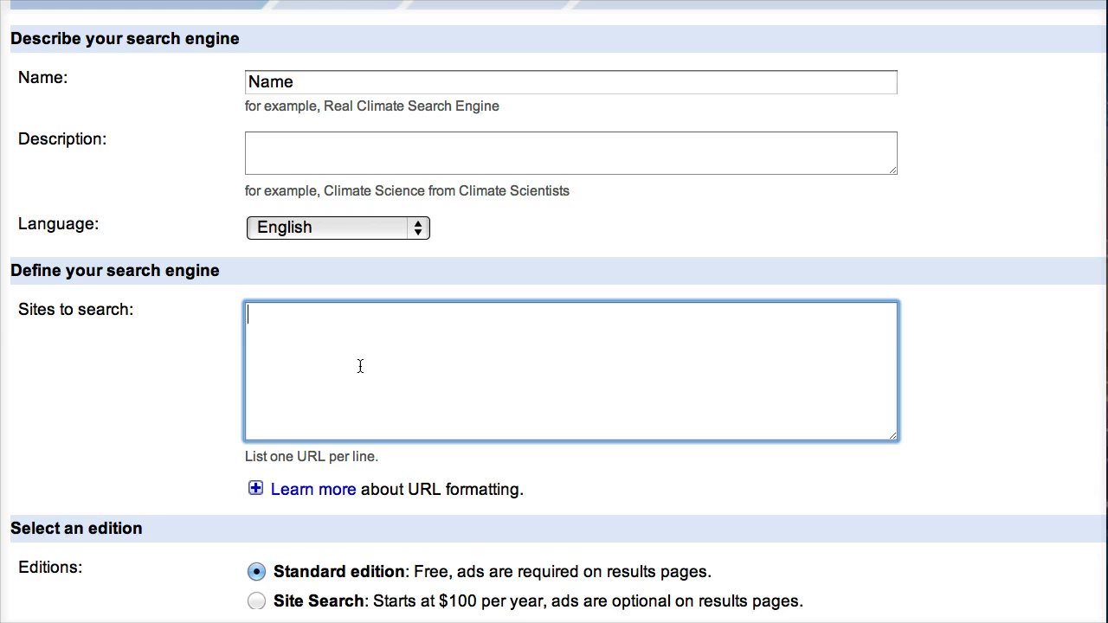
{"action": "type", "text": "www.salisbury.edu"}
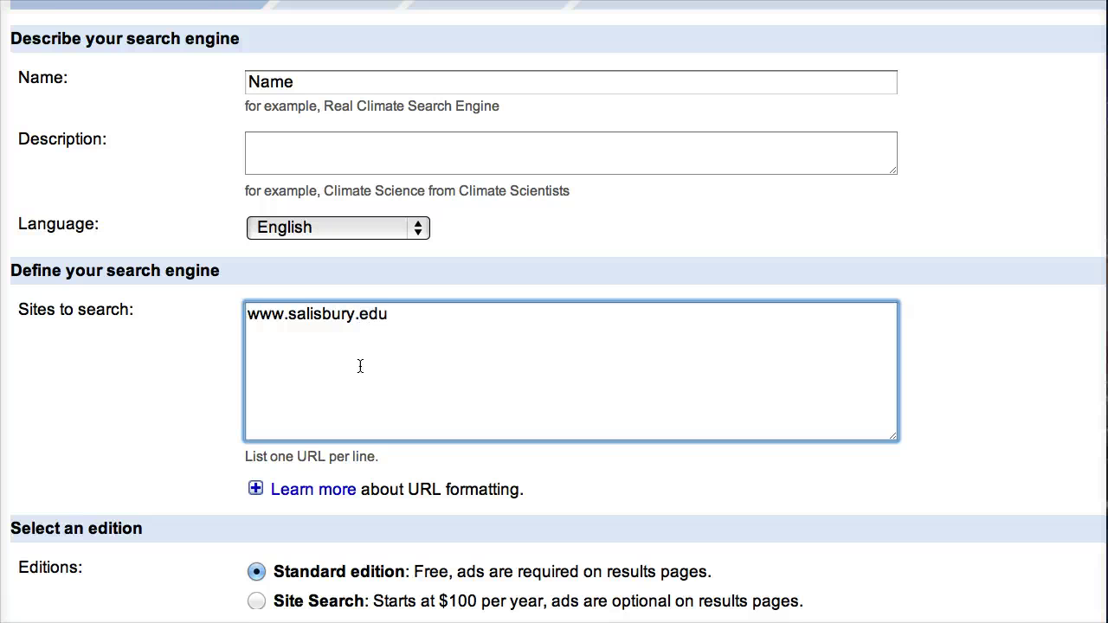
{"action": "scroll", "coordinate": [360, 366], "scroll_direction": "down", "scroll_amount": 3}
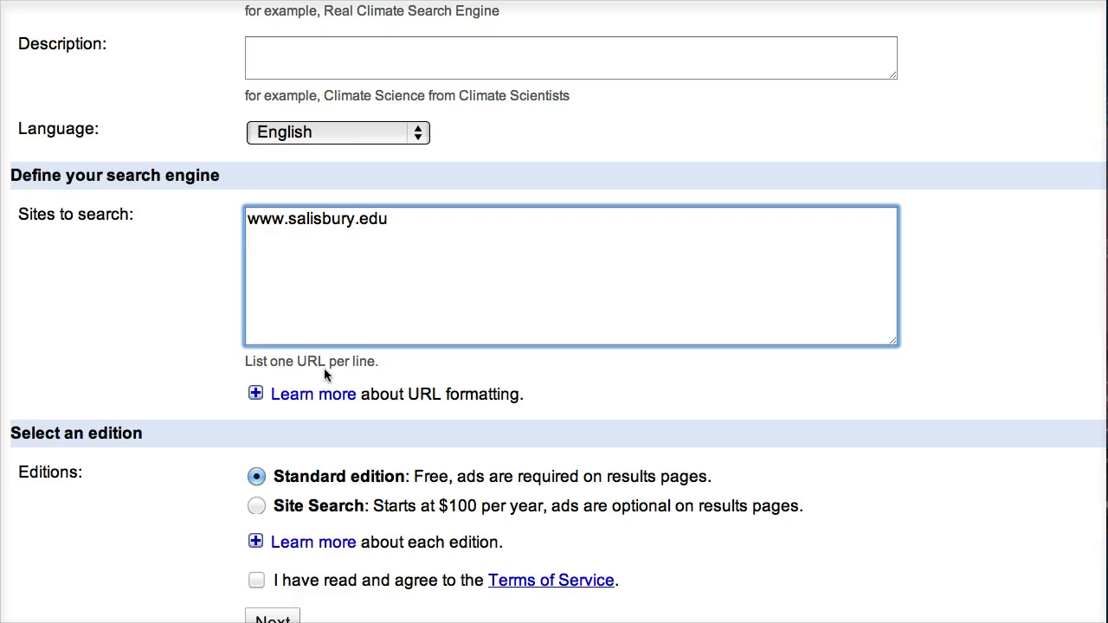
{"action": "scroll", "coordinate": [324, 371], "scroll_direction": "down", "scroll_amount": 1}
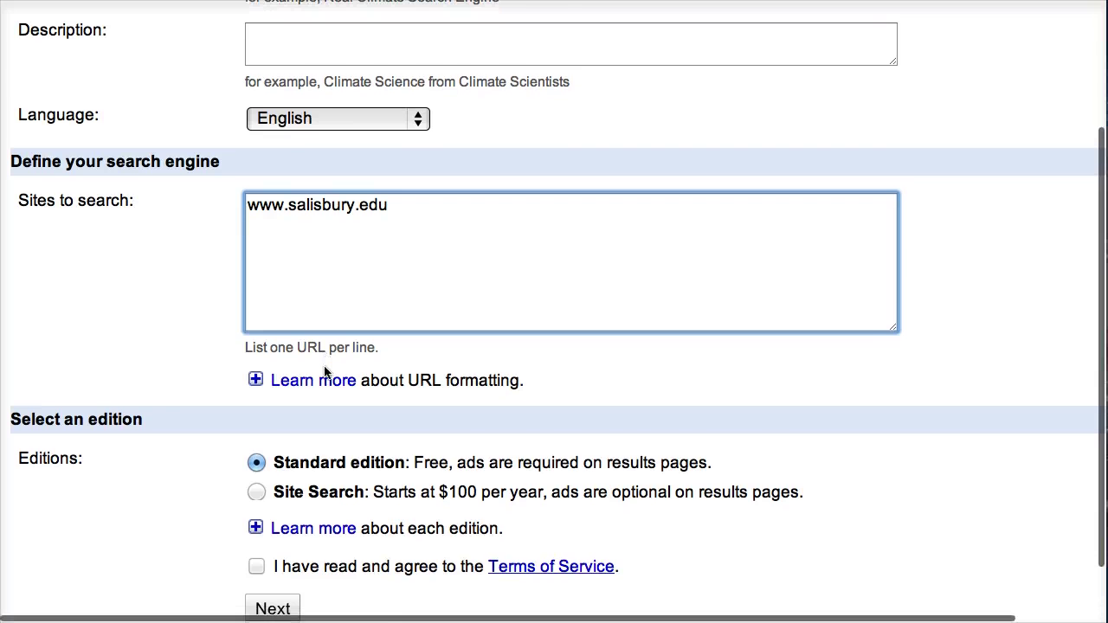
{"action": "scroll", "coordinate": [323, 370], "scroll_direction": "down", "scroll_amount": 3}
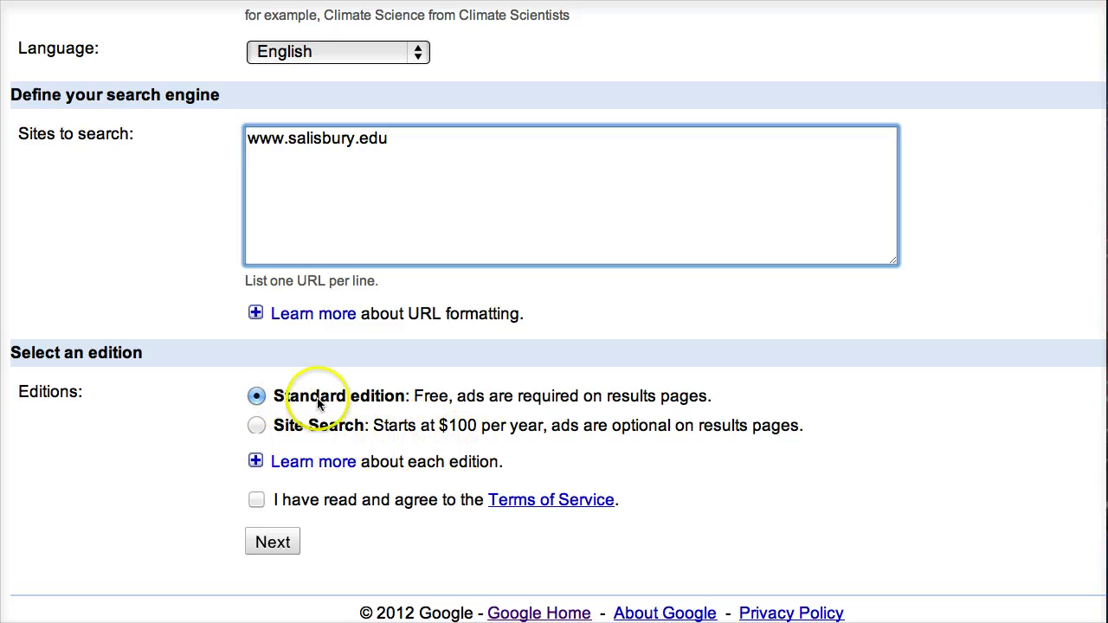
- Accept the Terms of Service and choose the Green Sky results style to generate the code
{"action": "left_click", "coordinate": [255, 500]}
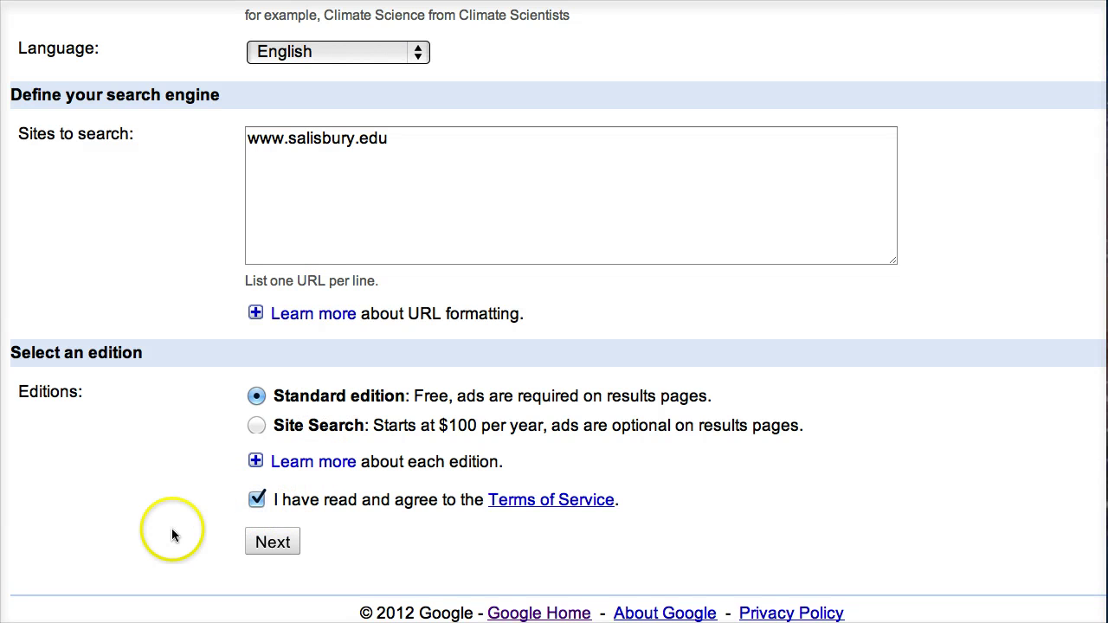
{"action": "left_click", "coordinate": [262, 541]}
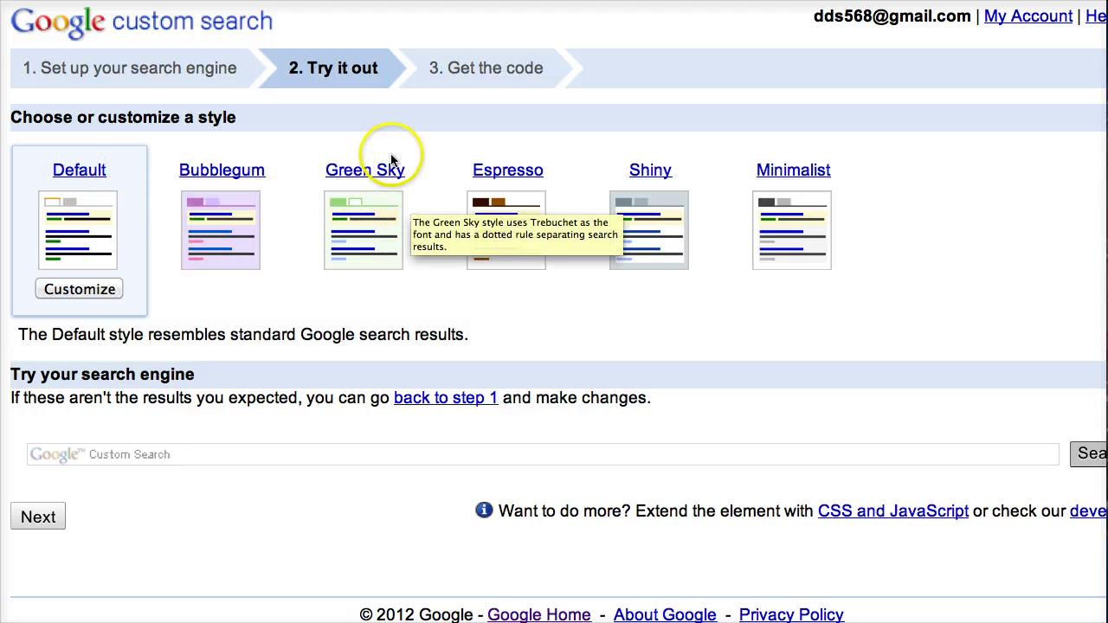
{"action": "left_click", "coordinate": [373, 170]}
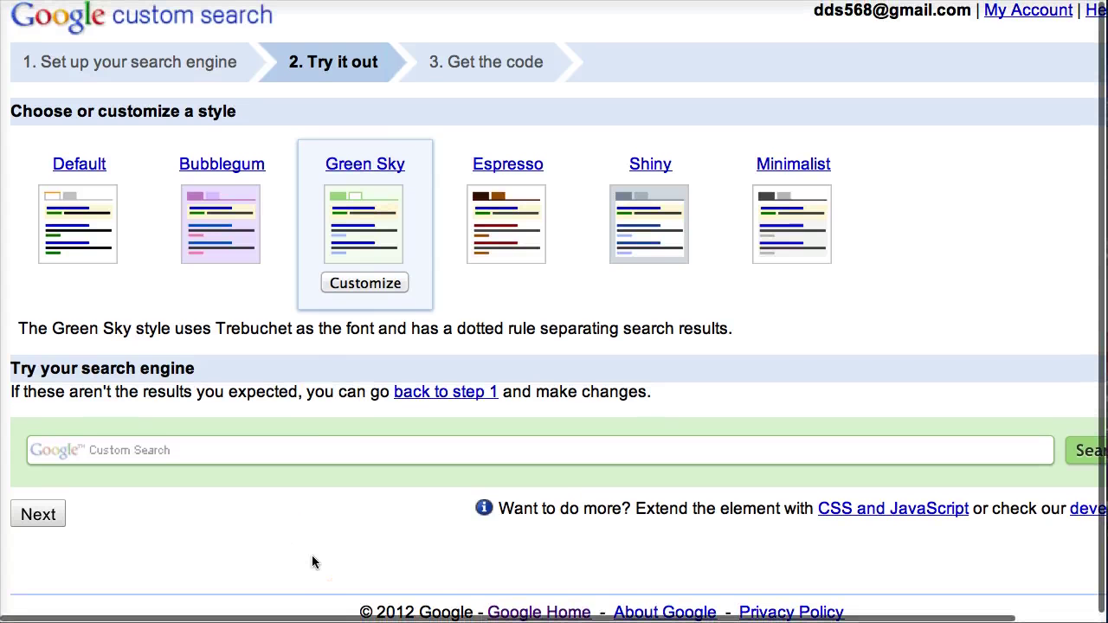
{"action": "left_click", "coordinate": [41, 516]}
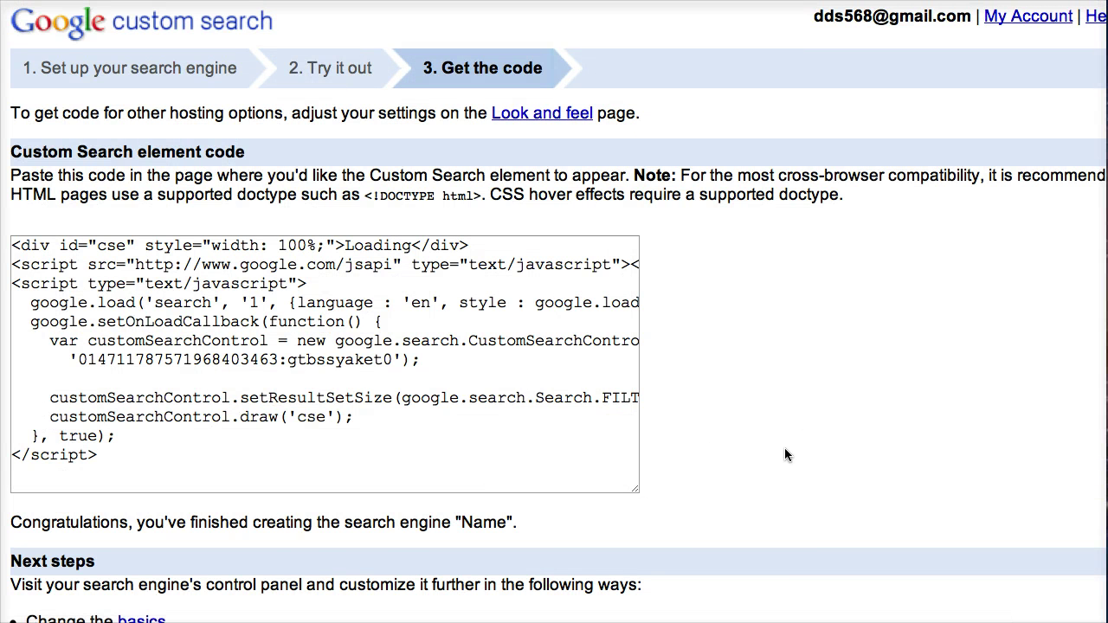
- Scroll through the generated Custom Search element code and the Next steps list
{"action": "scroll", "coordinate": [784, 448], "scroll_direction": "down", "scroll_amount": 3}
{"action": "scroll", "coordinate": [786, 455], "scroll_direction": "down", "scroll_amount": 3}
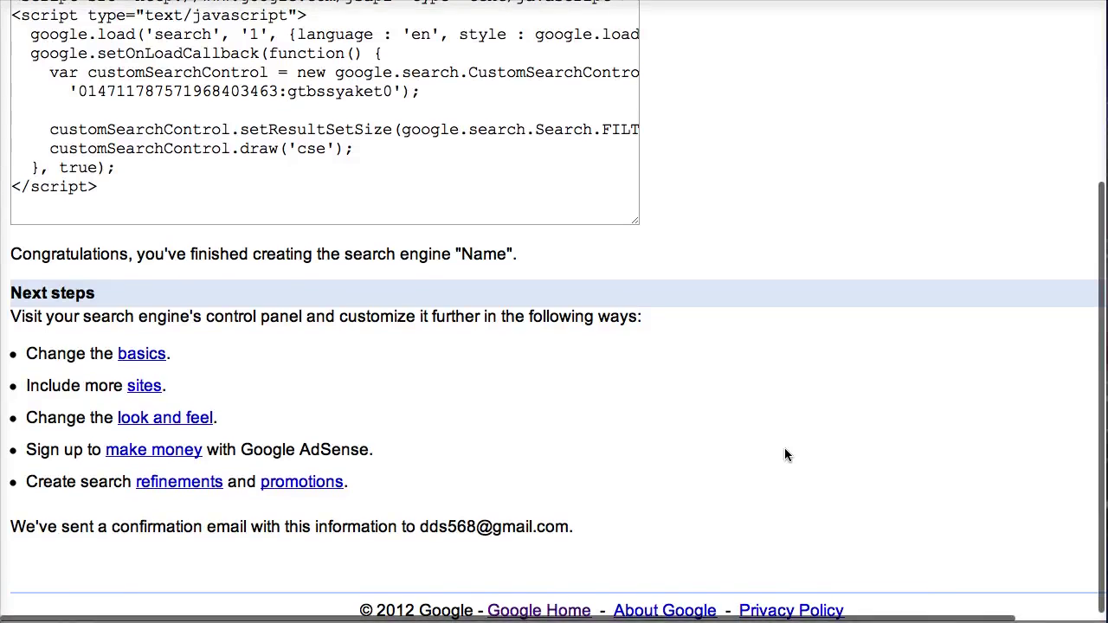
{"action": "scroll", "coordinate": [785, 452], "scroll_direction": "up", "scroll_amount": 1}
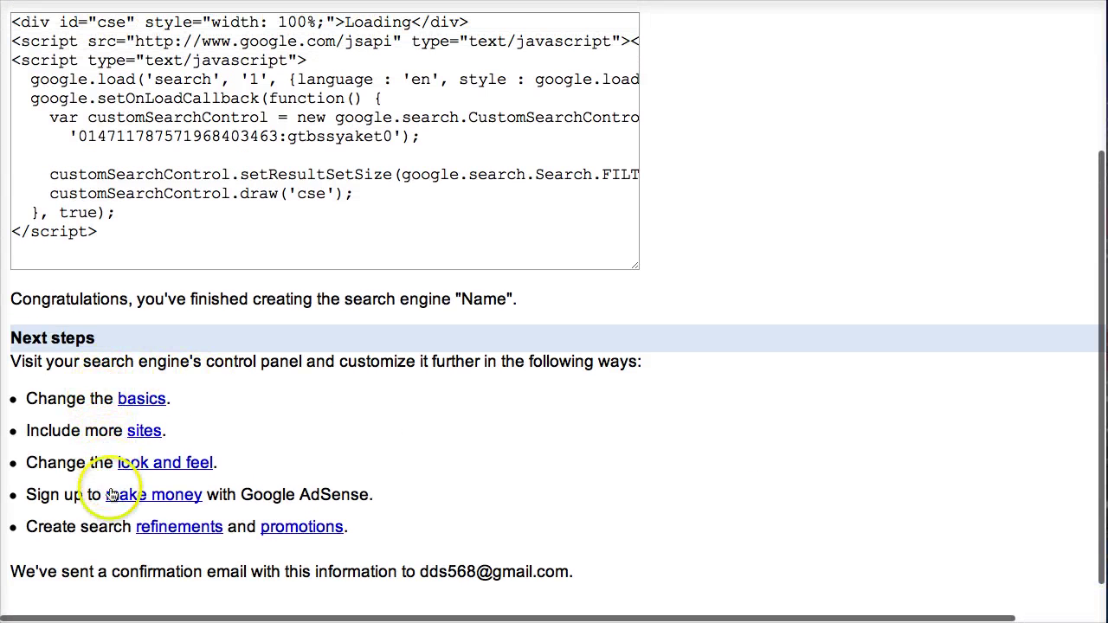
{"action": "scroll", "coordinate": [507, 450], "scroll_direction": "up", "scroll_amount": 5}
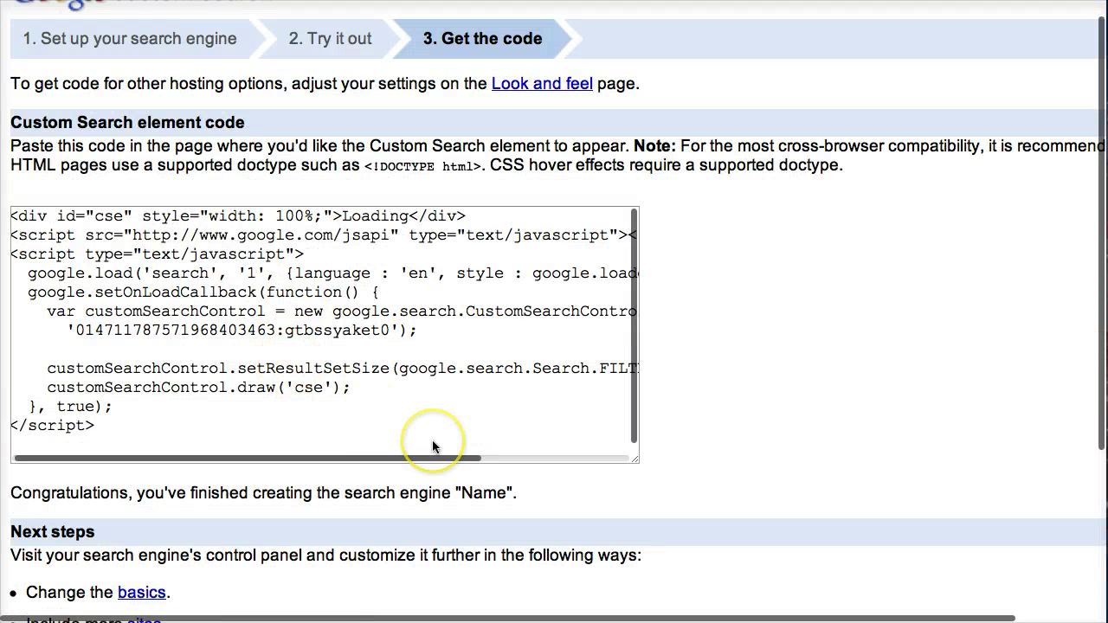
{"action": "scroll", "coordinate": [674, 430], "scroll_direction": "down", "scroll_amount": 2}
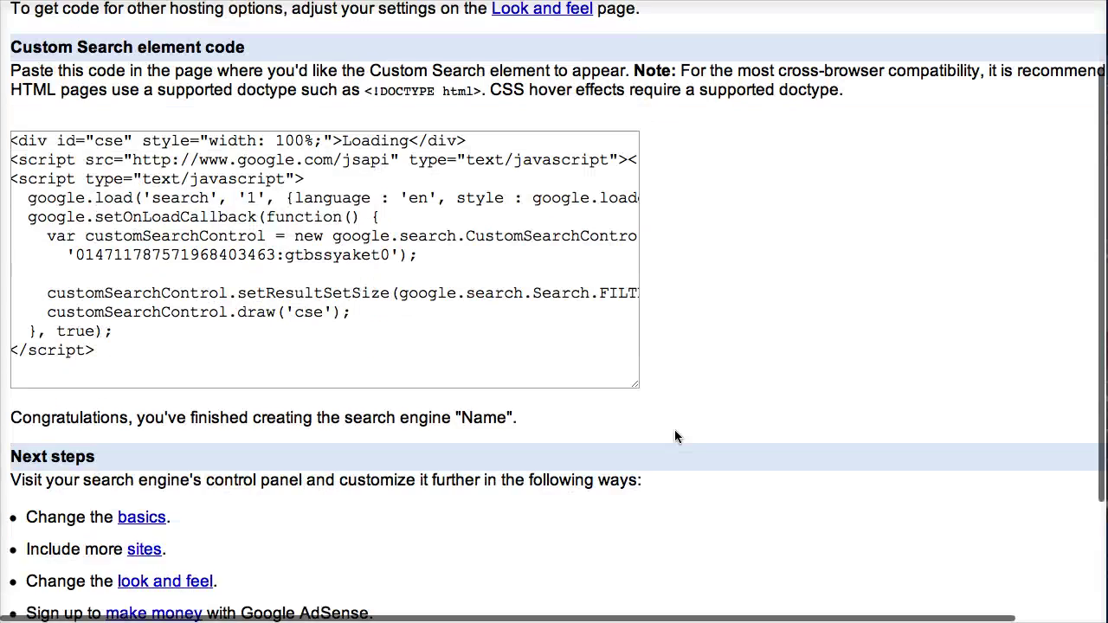
{"action": "scroll", "coordinate": [674, 430], "scroll_direction": "up", "scroll_amount": 3}
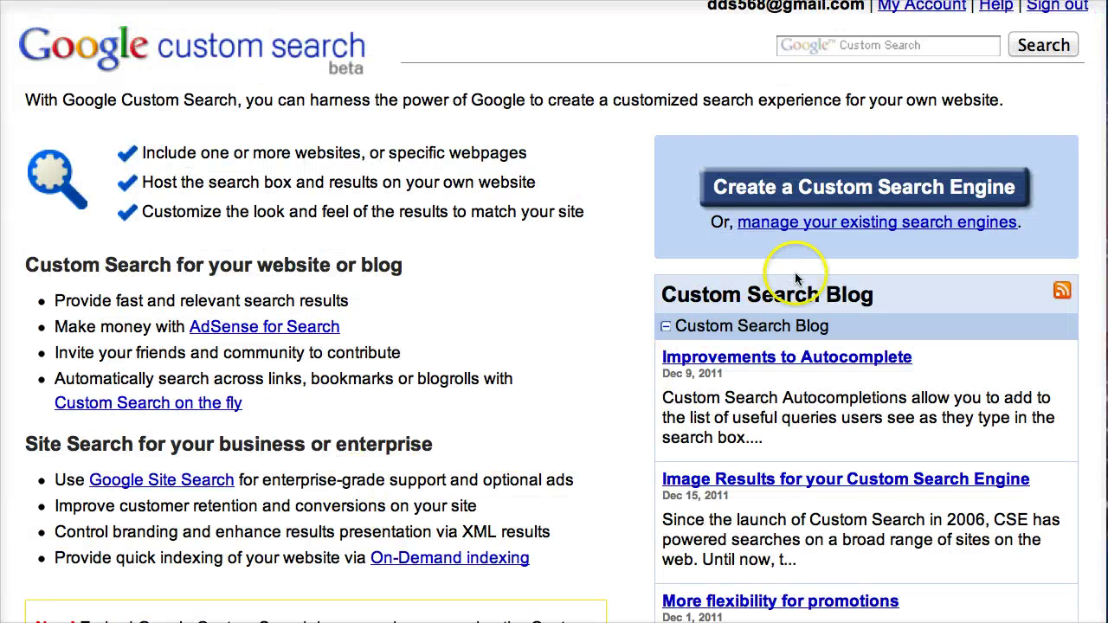
- Open the new Name engine's page from the My search engines list
{"action": "left_click", "coordinate": [800, 223]}
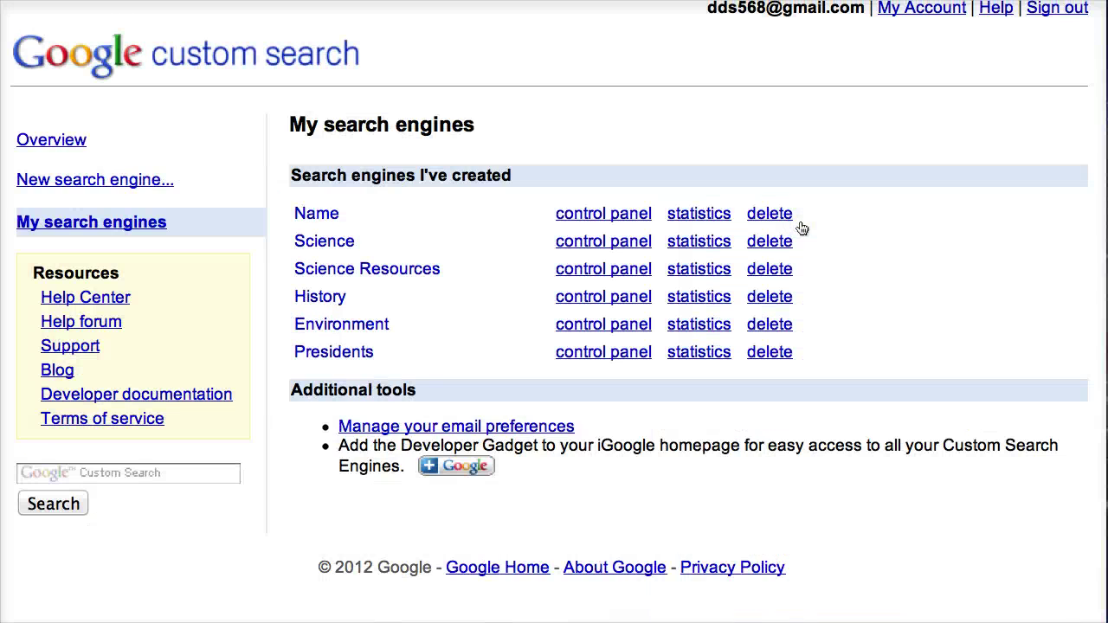
{"action": "left_click", "coordinate": [316, 216]}
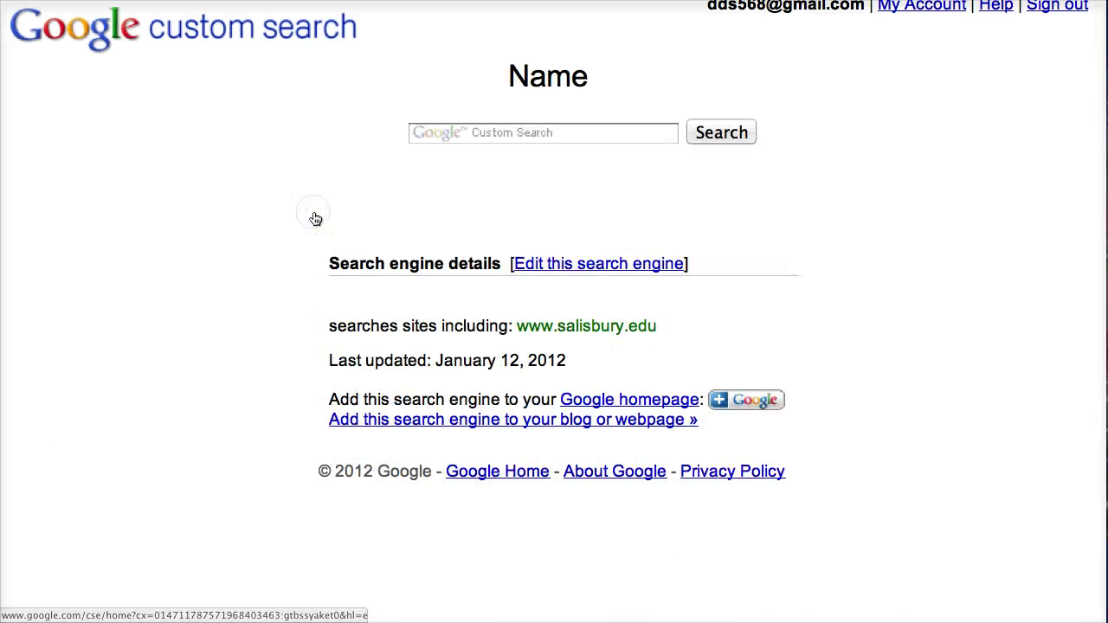